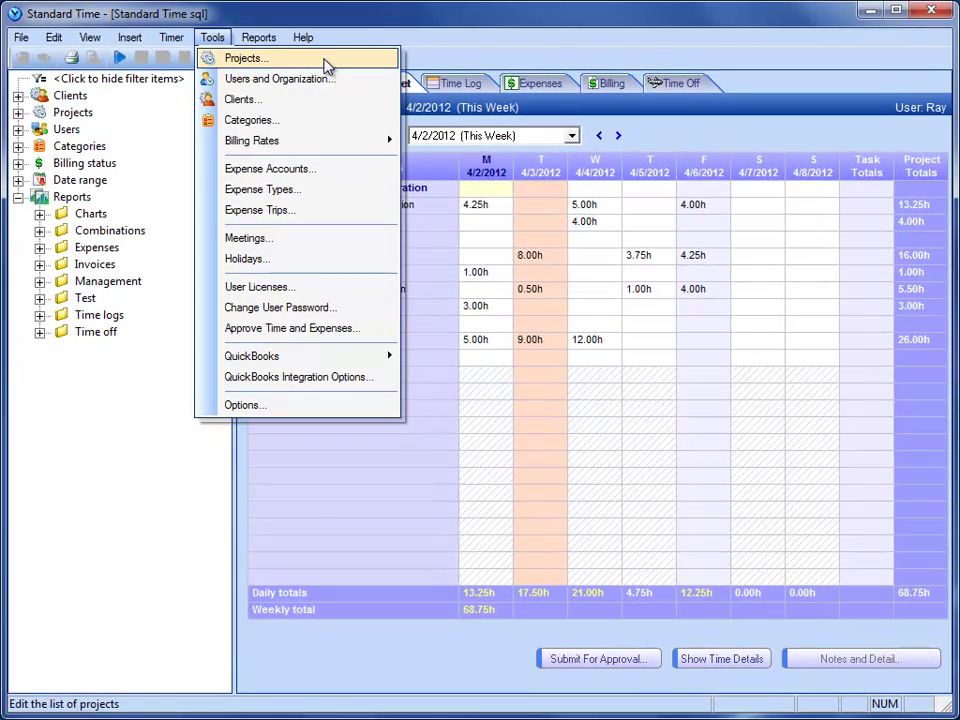
Create a new project in the project list and name it MS Project.
left_click(325, 62)
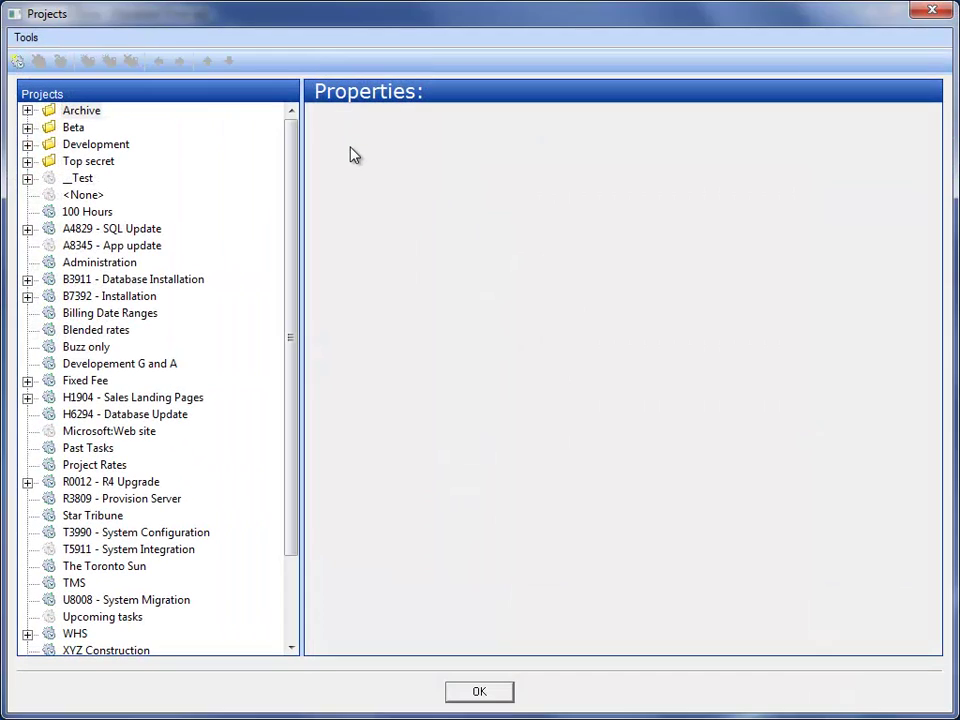
left_click(26, 38)
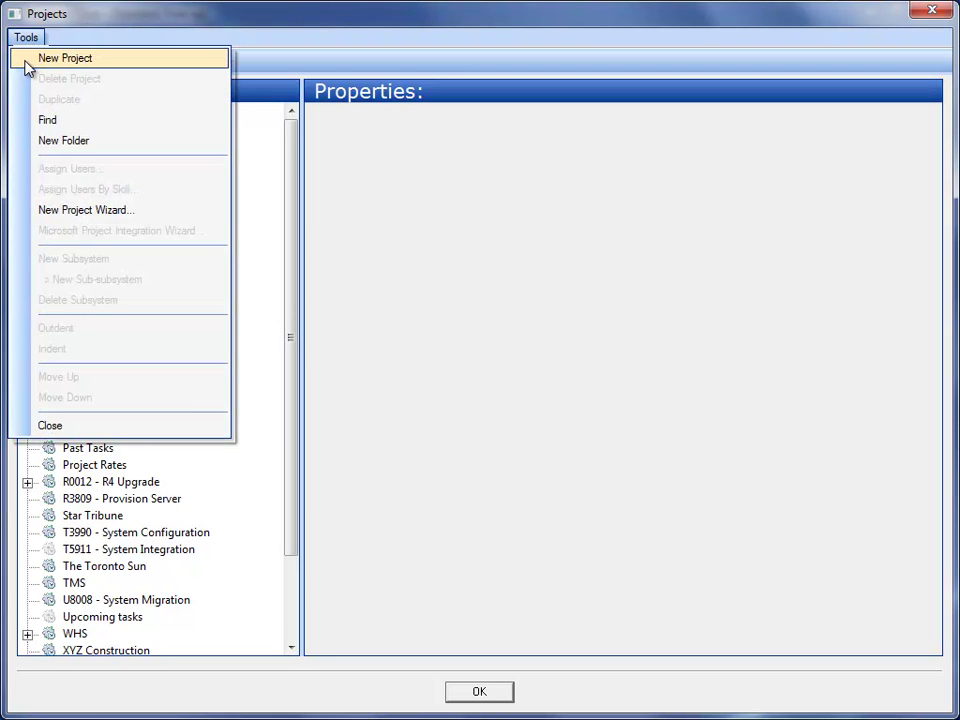
left_click(26, 62)
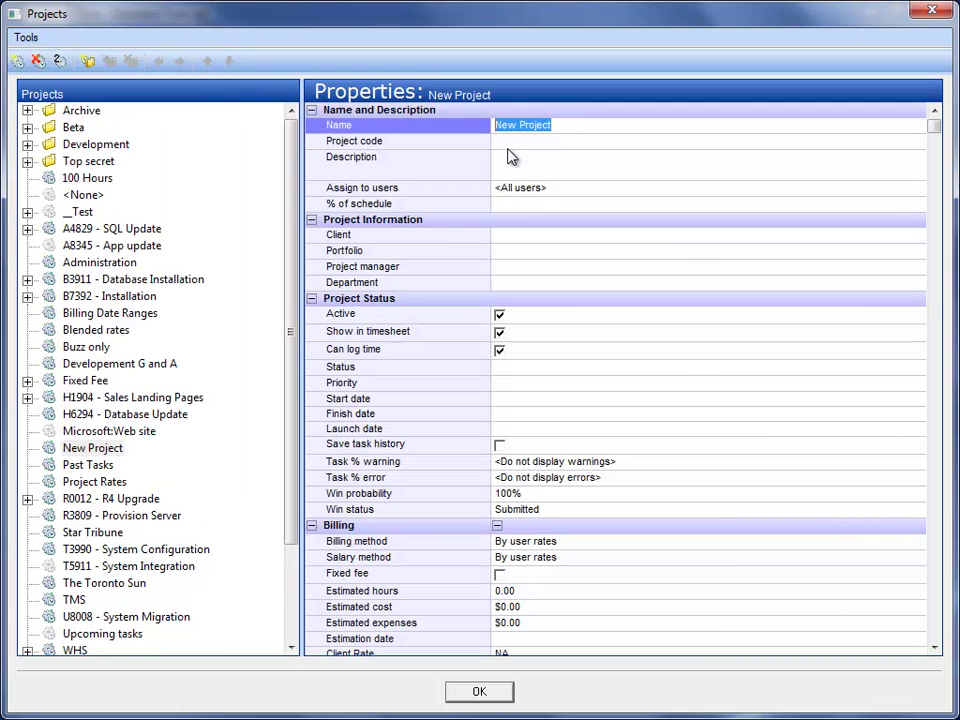
type("MS Pro")
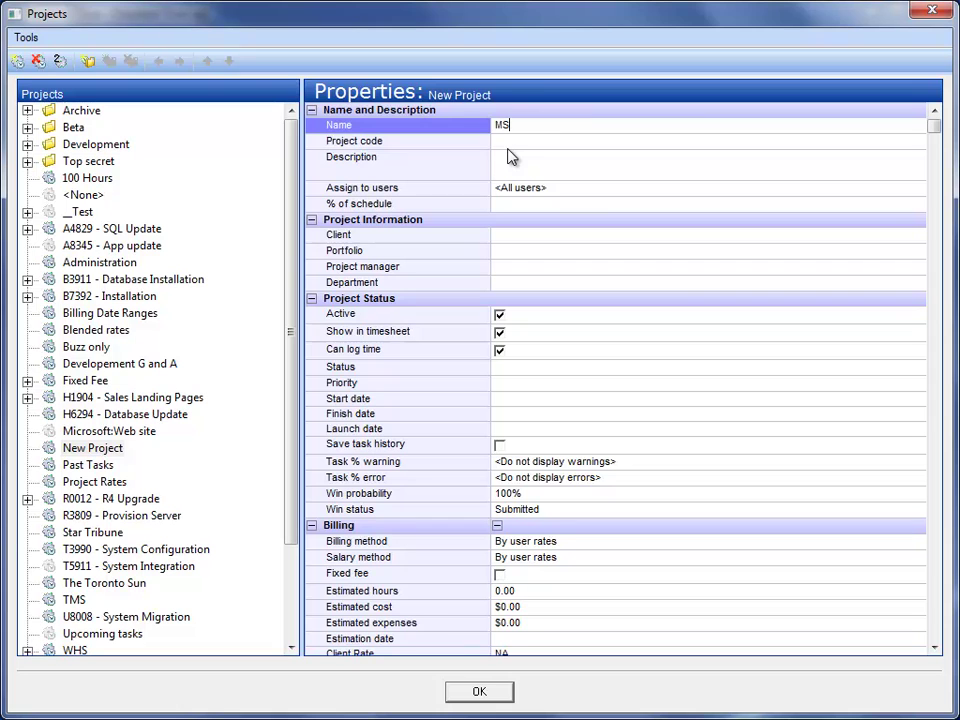
type("ject")
key("Return")
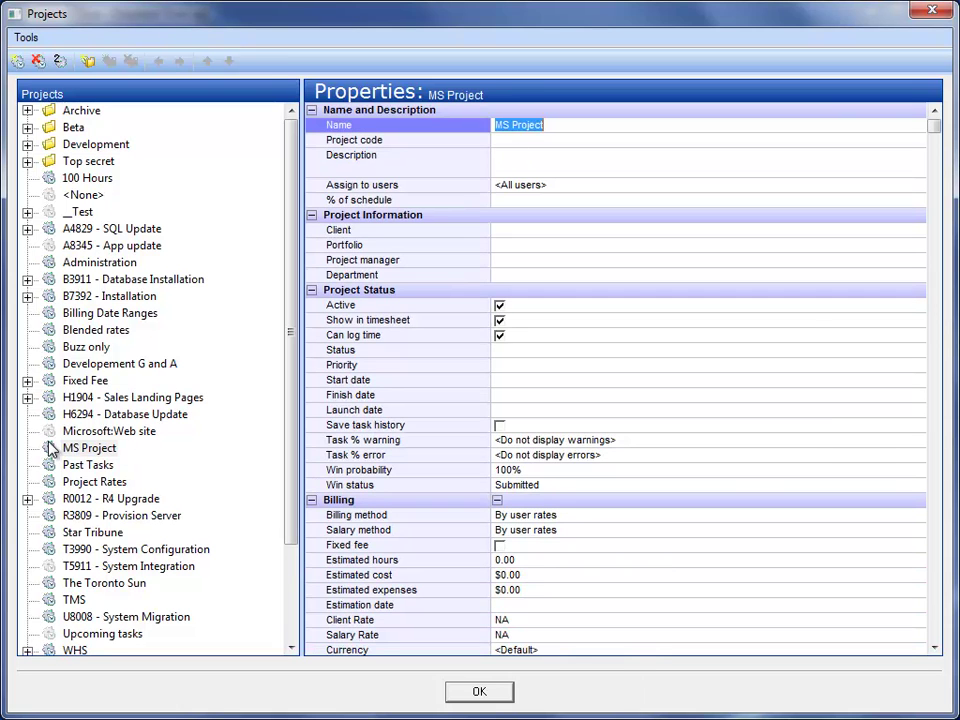
Start the Microsoft Project Integration Wizard for MS Project and choose integration with a Microsoft Project MPP file.
left_click(52, 452)
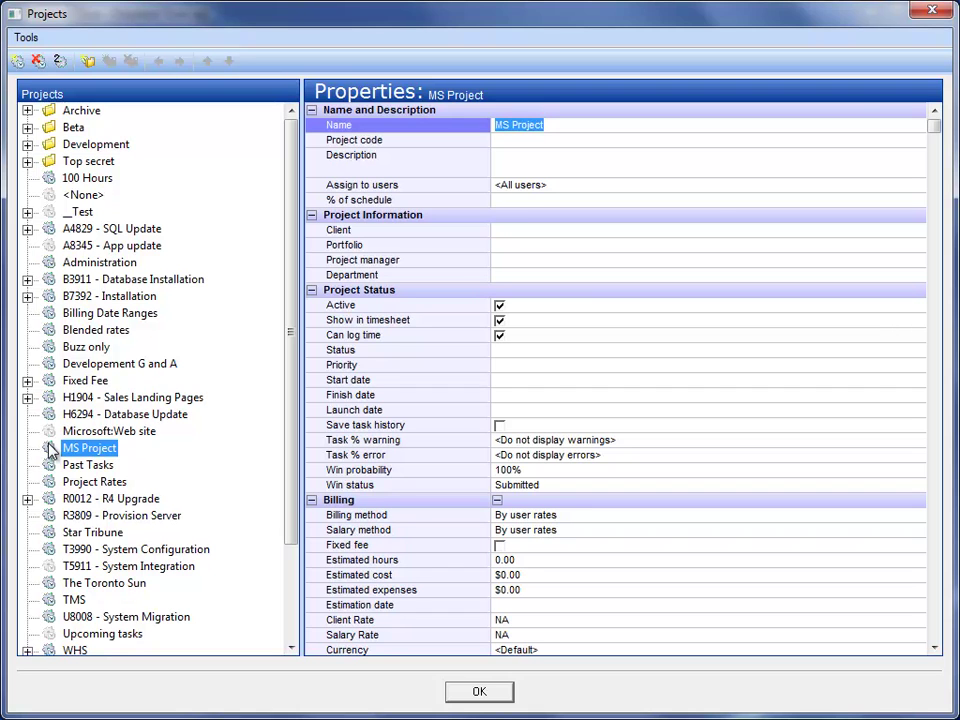
left_click(27, 38)
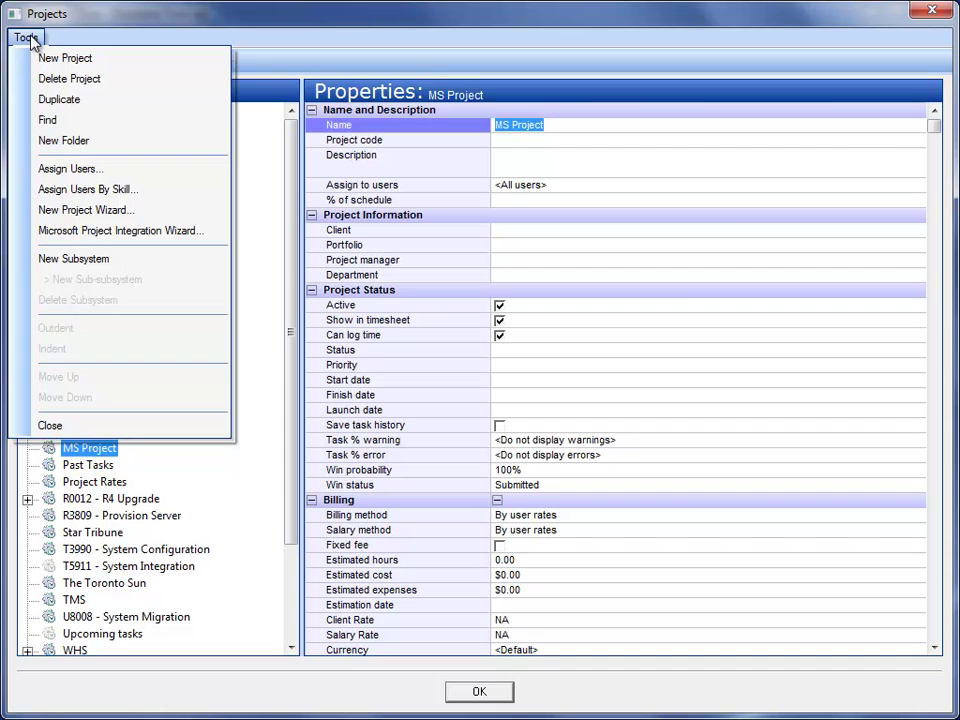
left_click(219, 235)
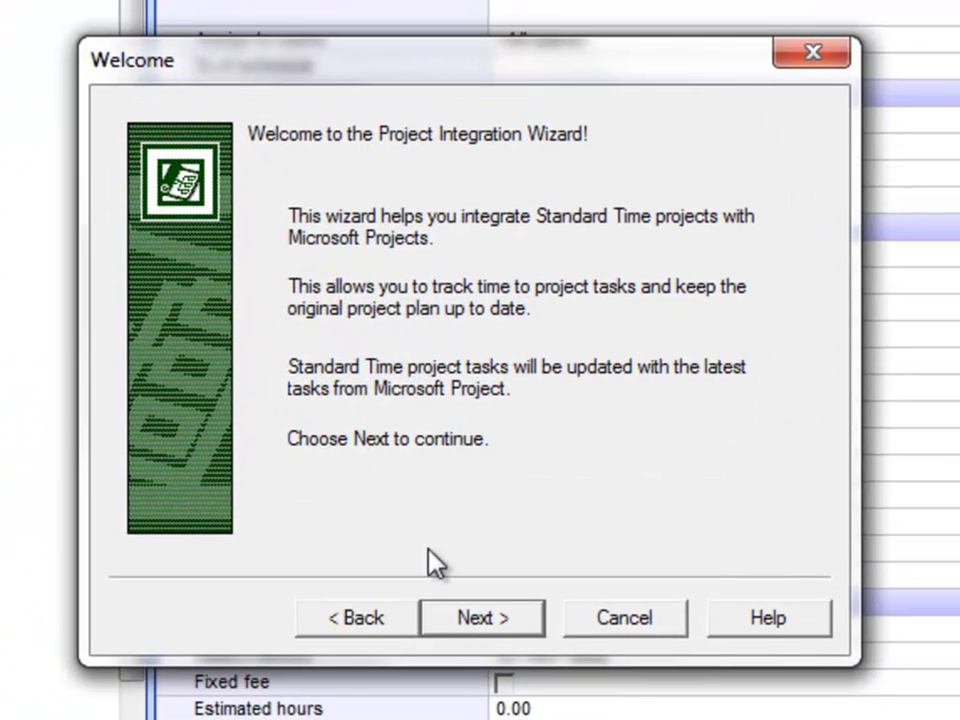
left_click(489, 614)
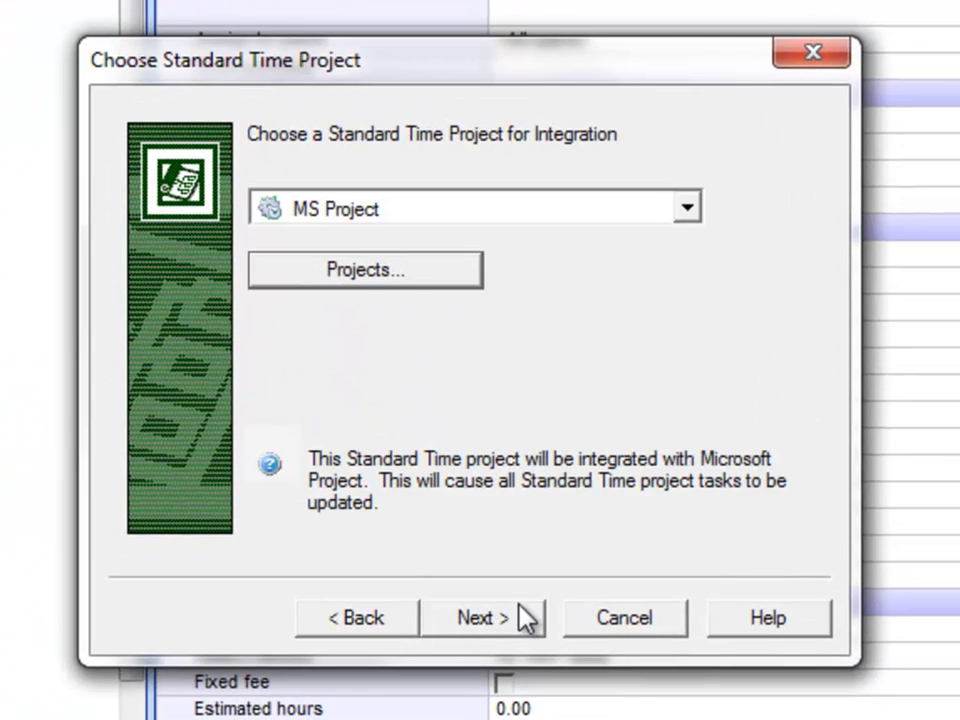
left_click(520, 617)
left_click(405, 292)
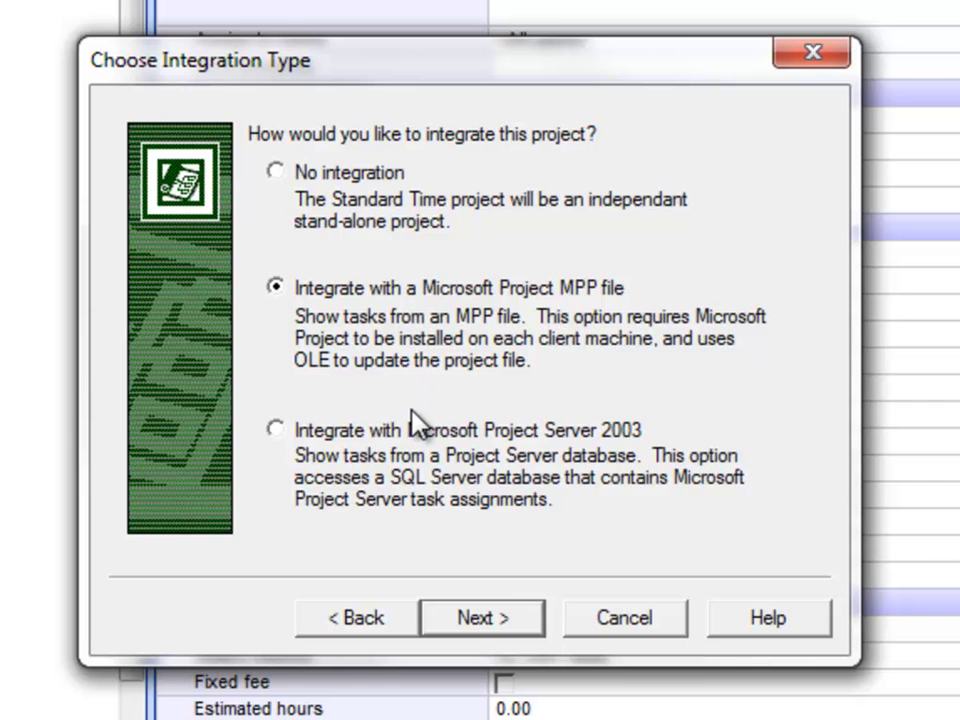
left_click(521, 617)
Choose C:\Temp\test.mpp as the file to integrate with and test the connection by previewing its tasks.
left_click(392, 268)
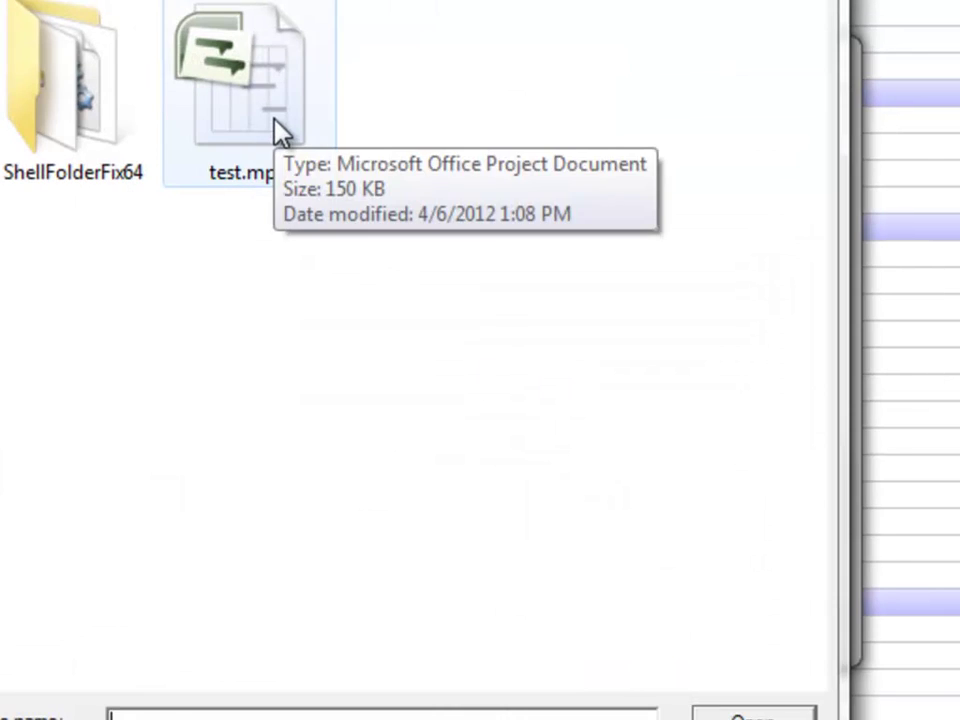
double_click(280, 130)
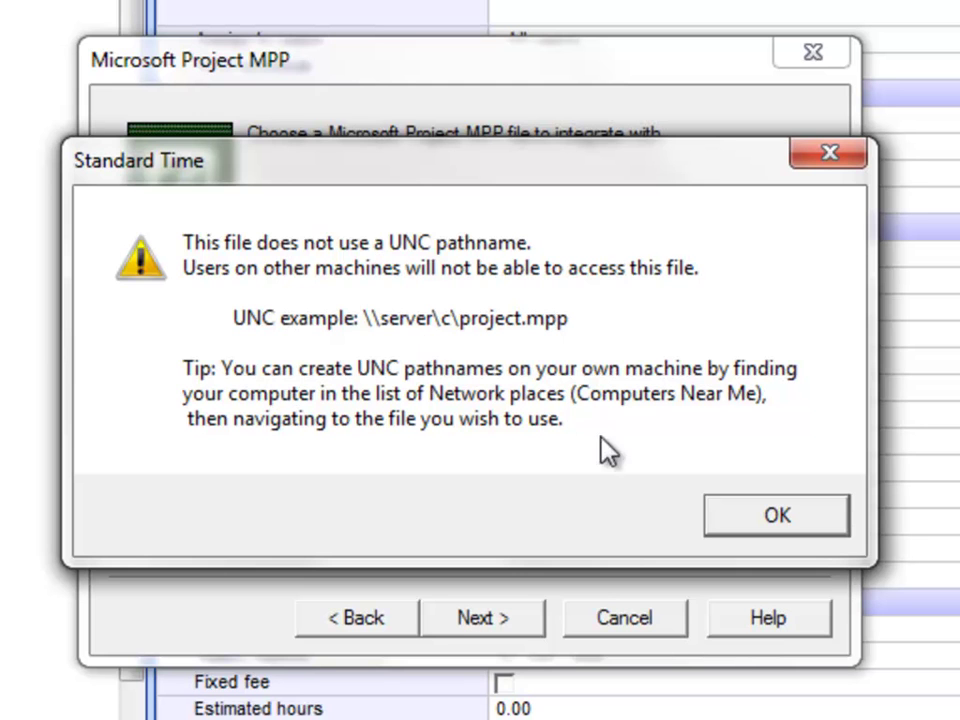
left_click(705, 517)
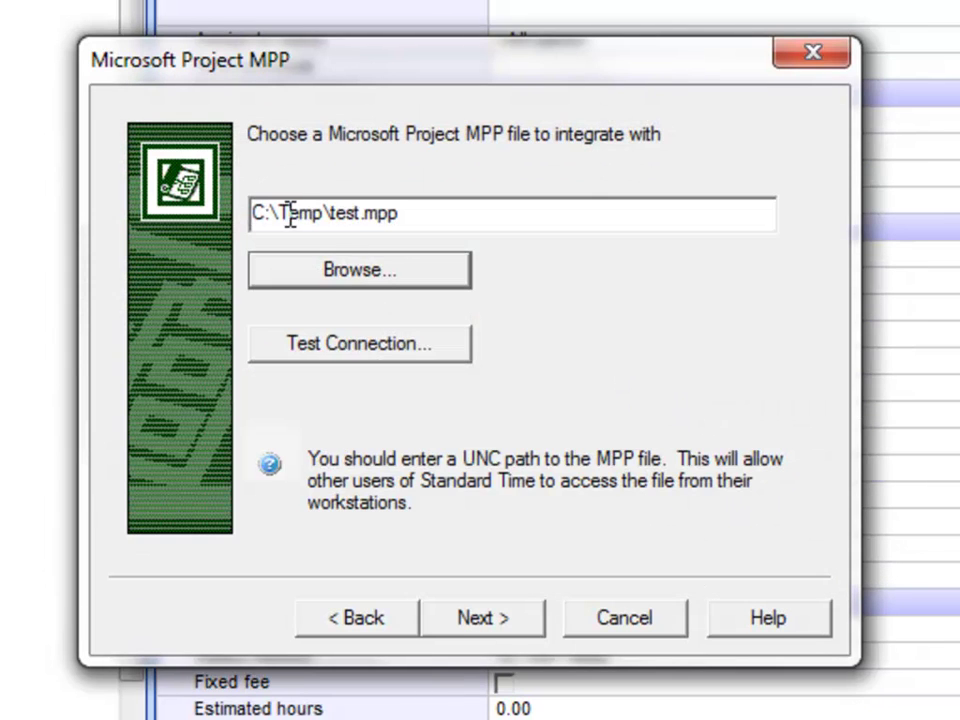
left_click(424, 214)
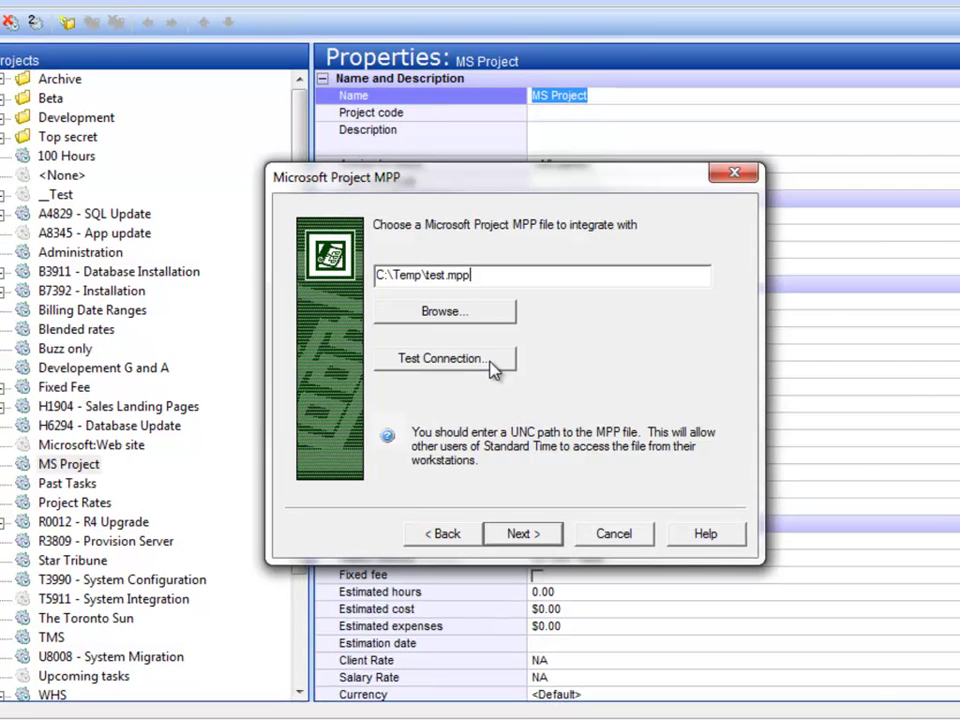
left_click(436, 350)
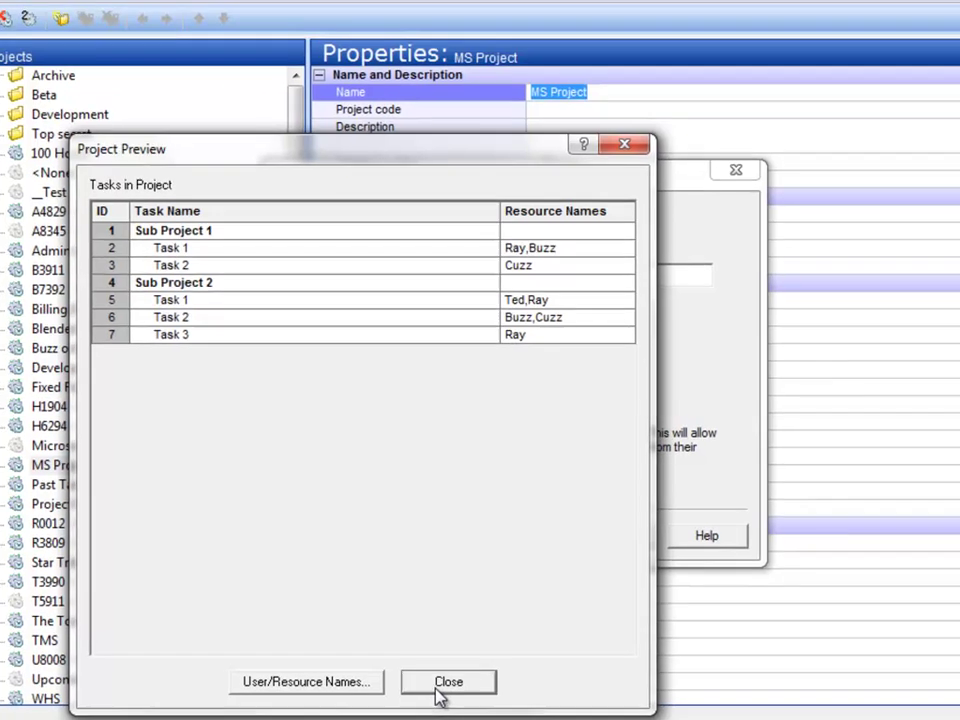
left_click(441, 690)
Finish the integration with bidirectional updates and Duration mapped to the Work field, and close the project list.
left_click(520, 533)
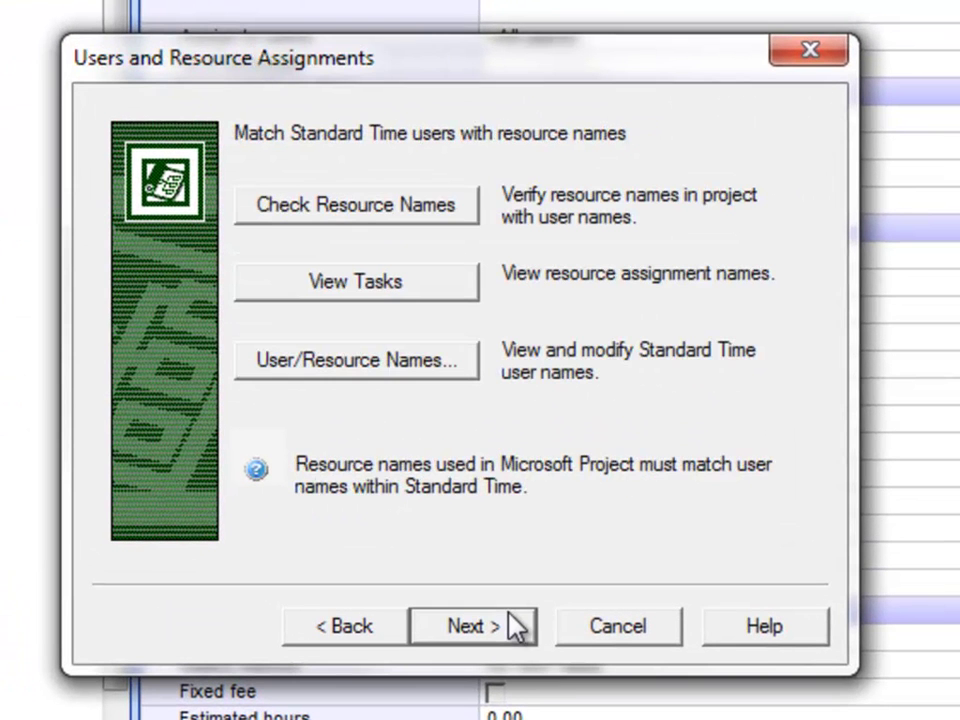
left_click(520, 630)
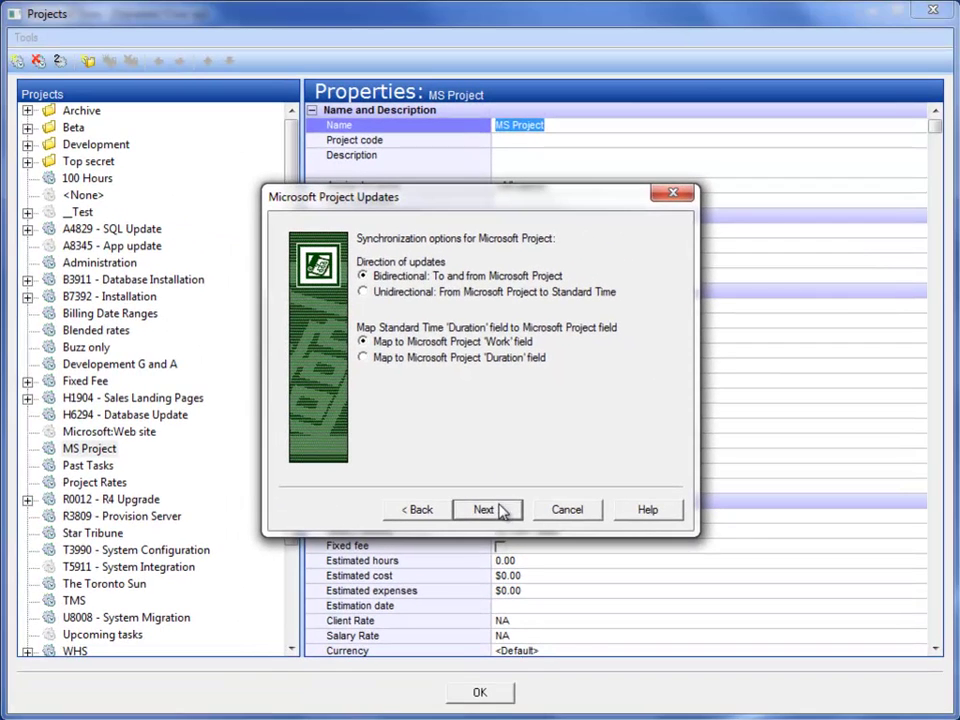
left_click(500, 627)
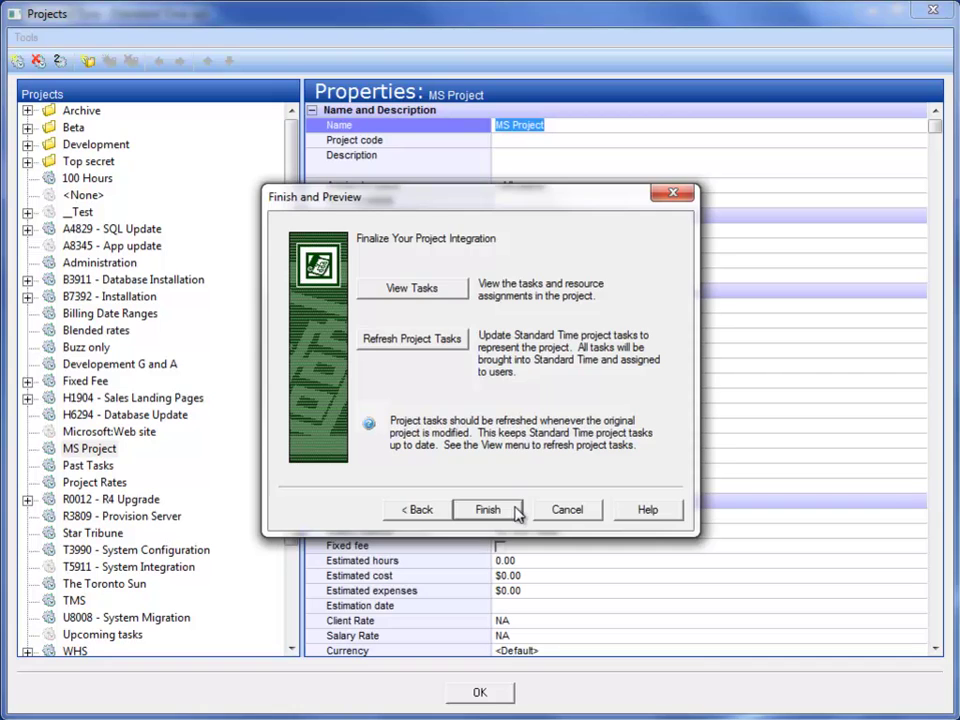
left_click(512, 510)
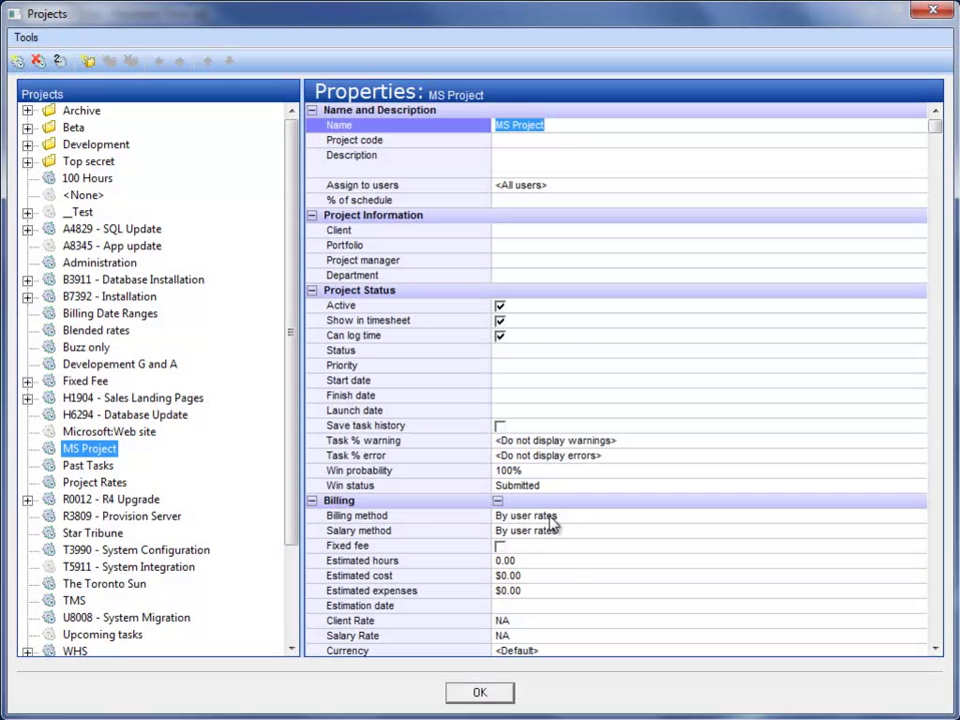
left_click(499, 693)
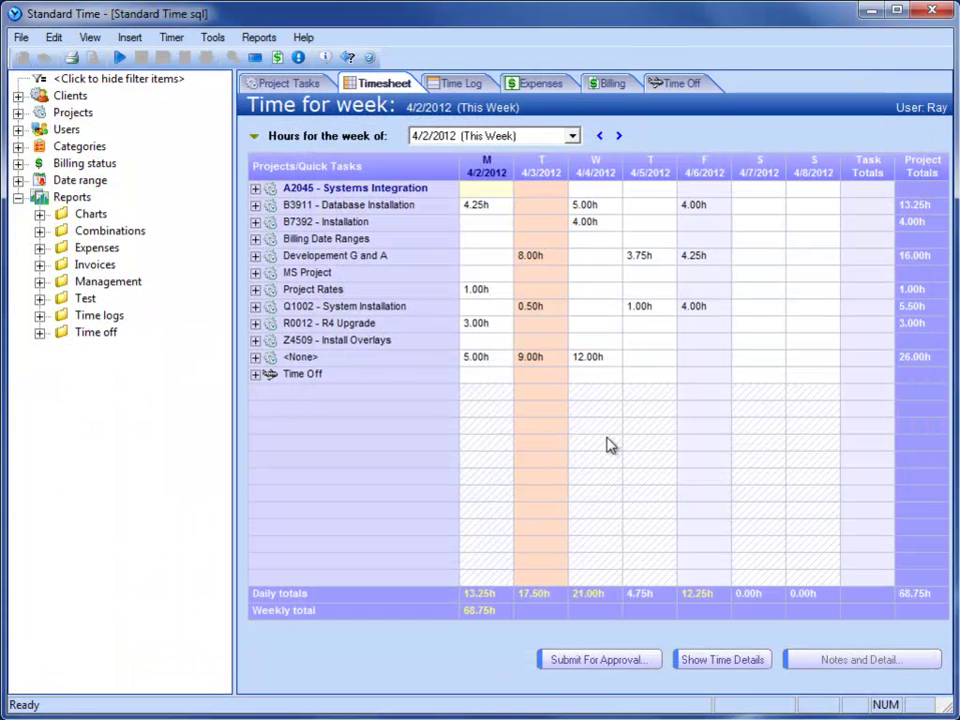
In the project tasks view, flag all five tasks under MS Project's Sub Project 1 and Sub Project 2 as quick tasks.
left_click(295, 84)
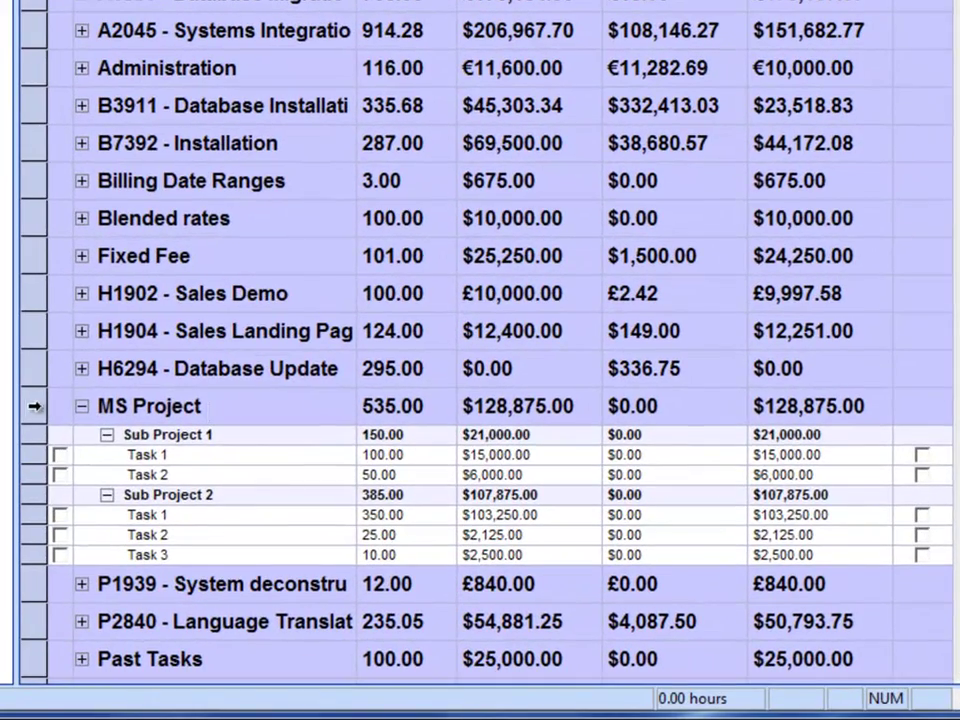
left_click(36, 420)
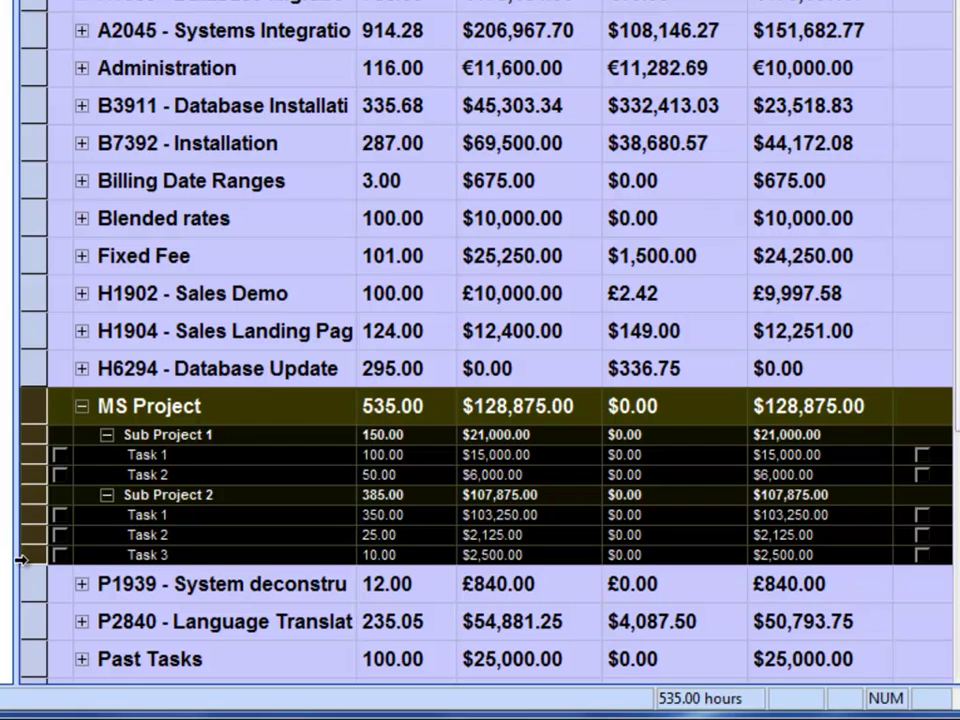
left_click(270, 410)
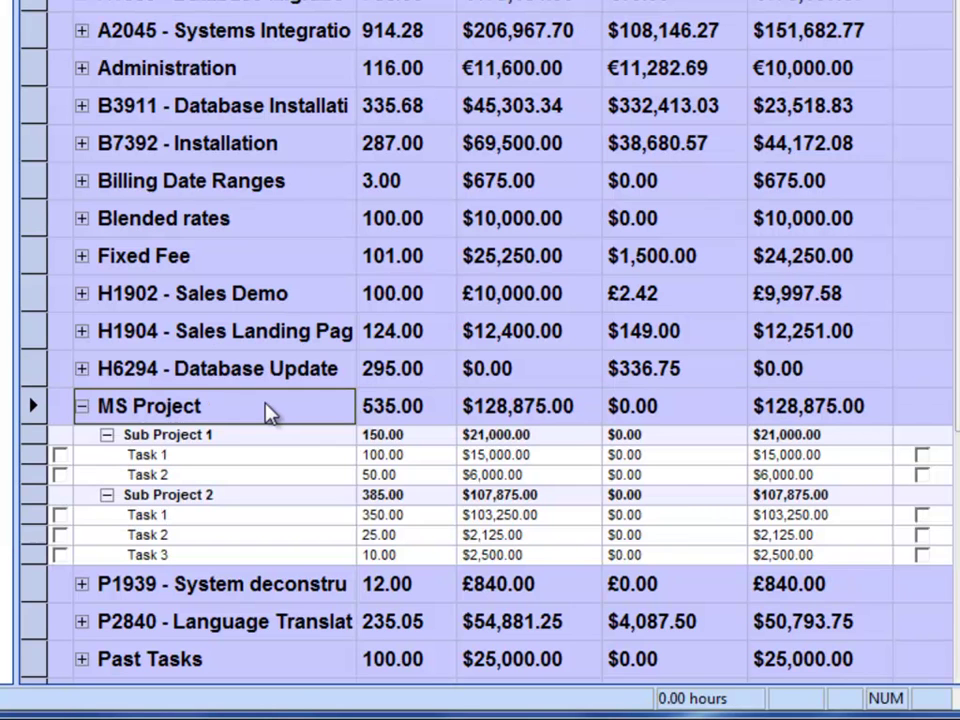
left_click(924, 458)
left_click(924, 458)
left_click(924, 476)
left_click(924, 476)
left_click(924, 515)
left_click(924, 515)
left_click(921, 535)
left_click(921, 555)
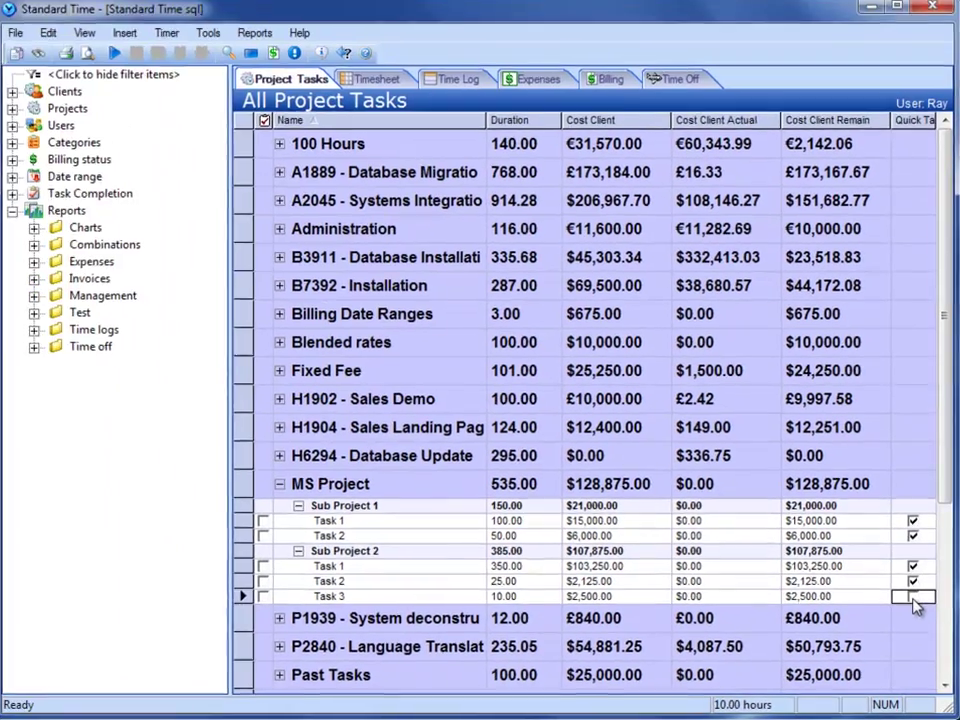
Show the timesheet and expand MS Project with both of its sub projects.
left_click(384, 84)
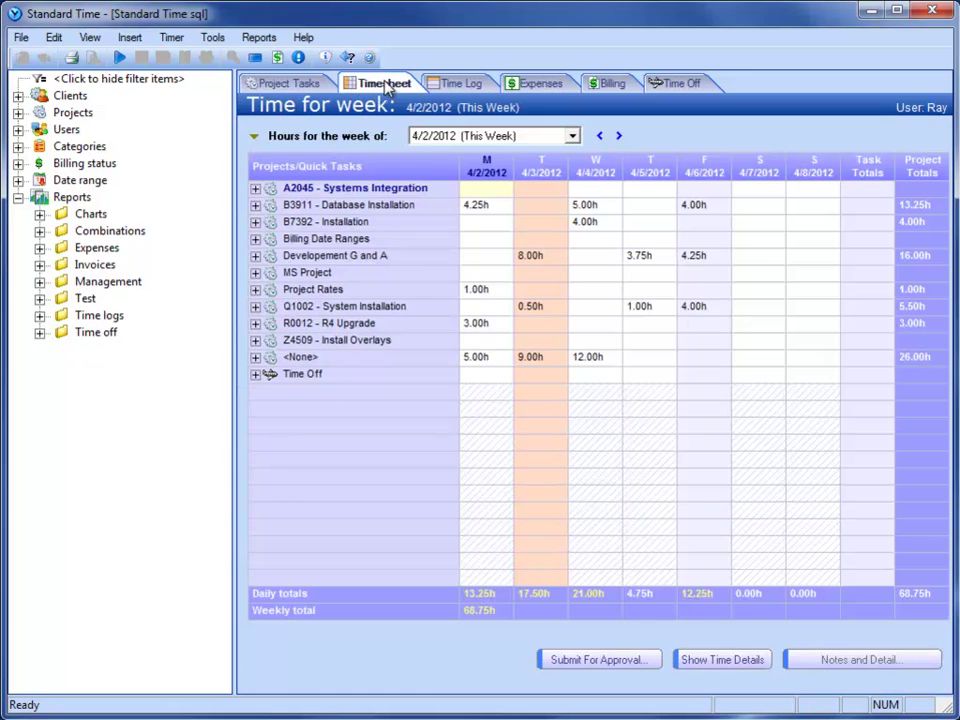
left_click(255, 273)
left_click(270, 289)
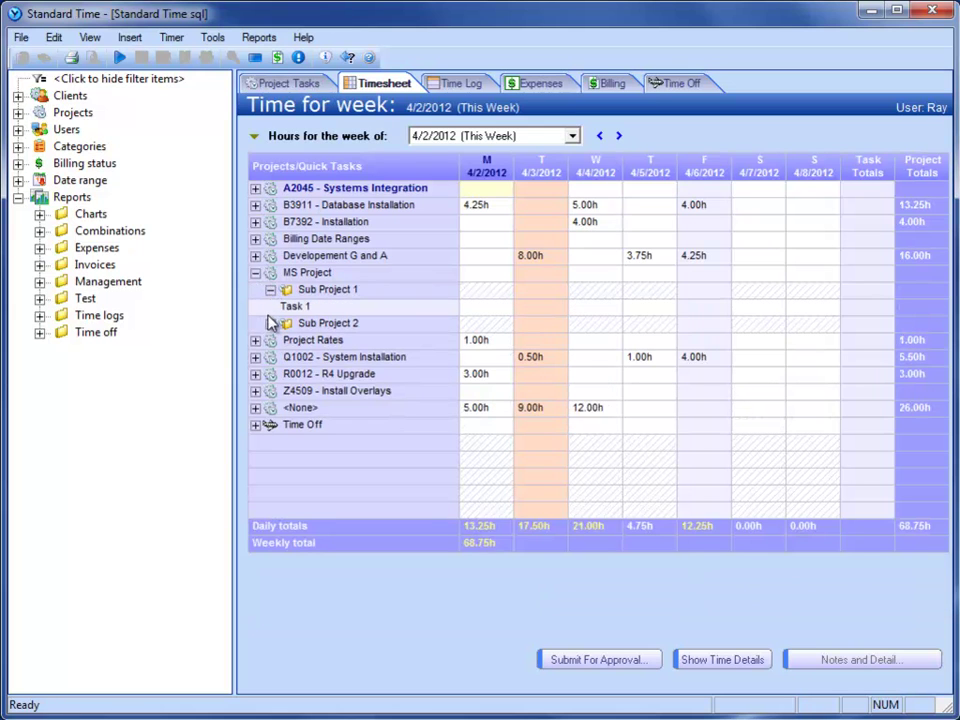
left_click(270, 323)
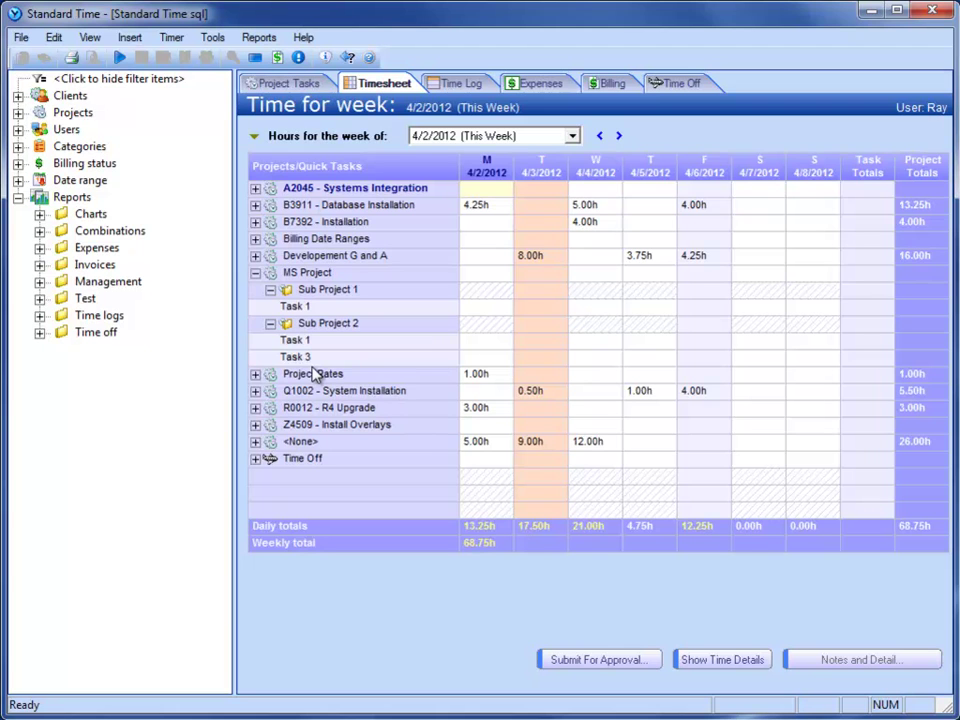
Log 8 hours each on Monday and Tuesday for Task 1 of Sub Project 1.
left_click(492, 307)
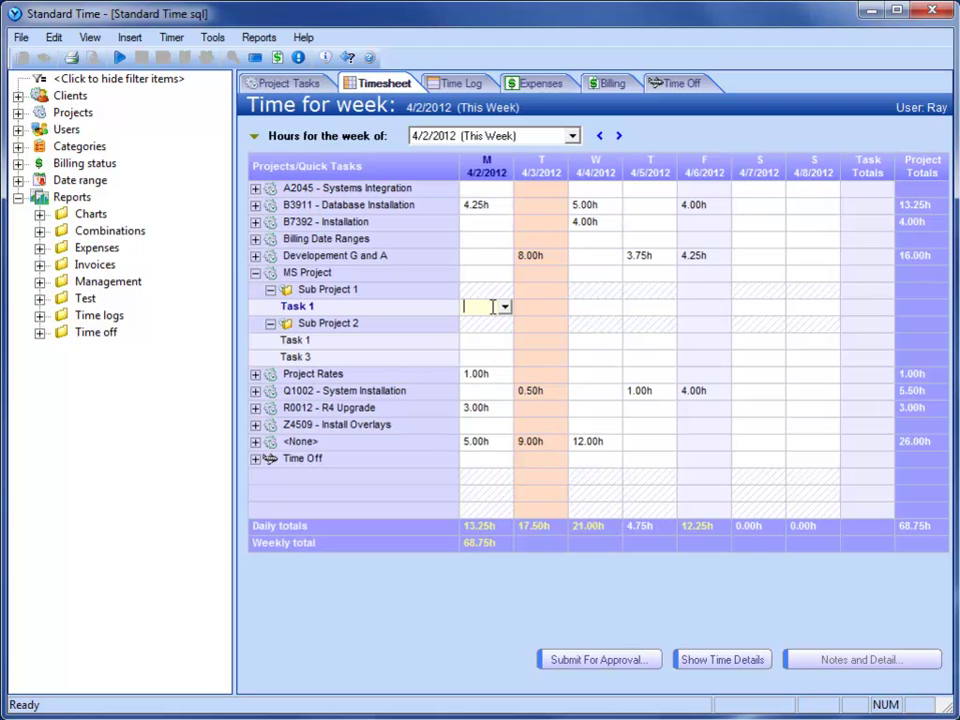
type("8")
key("Tab")
type("8")
key("Tab")
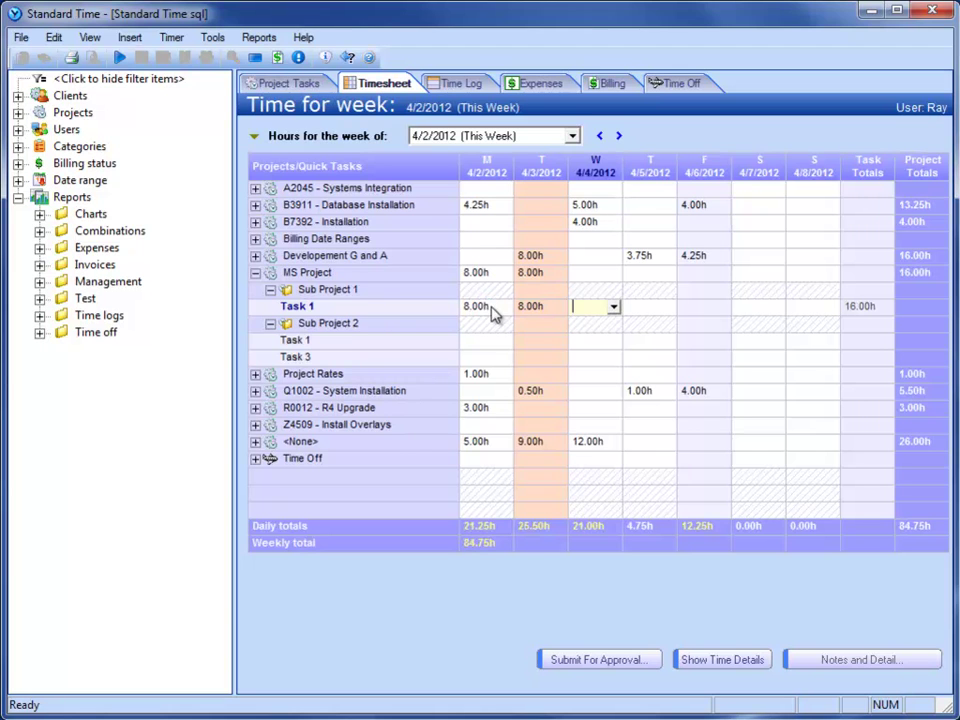
Log 1 hour each on Monday, Tuesday and Wednesday for Task 1 of Sub Project 2.
left_click(481, 341)
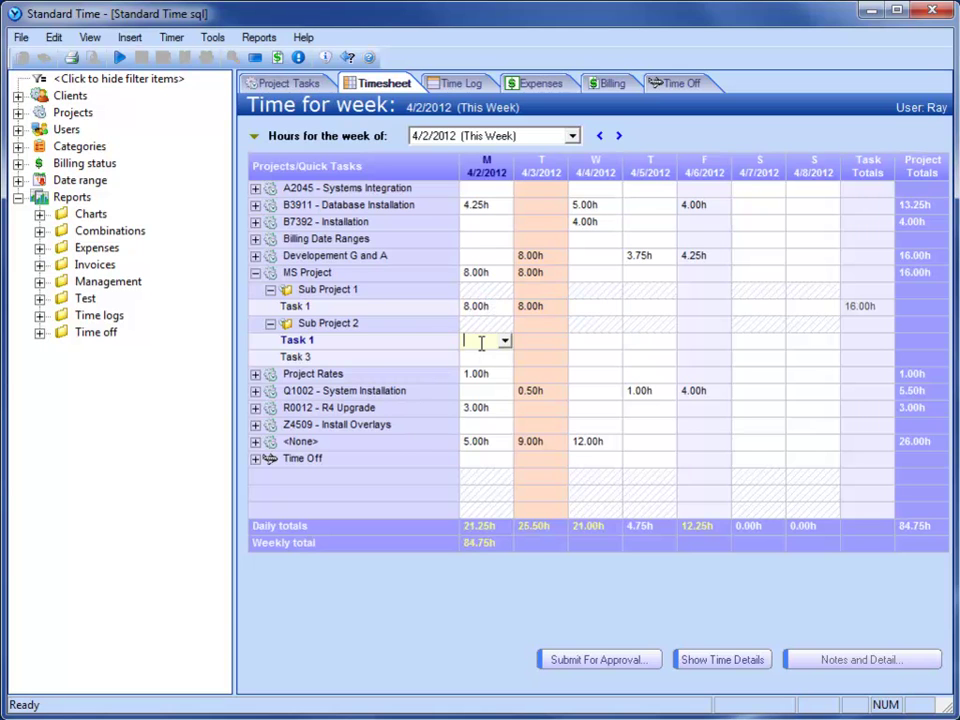
type("1")
key("Tab")
type("1")
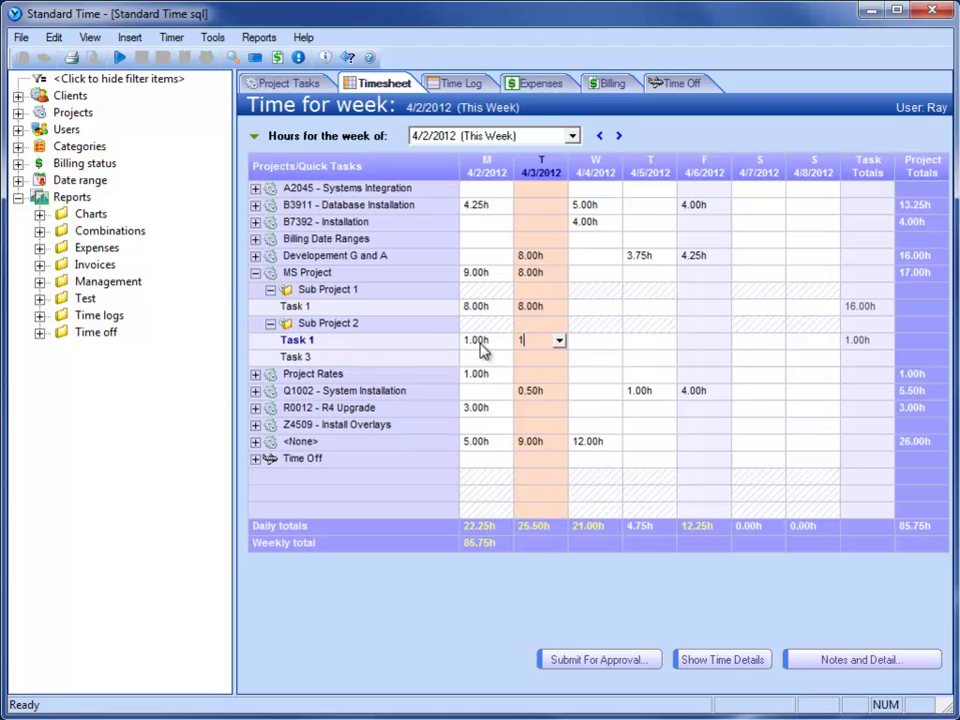
key("Tab")
type("1")
key("Return")
Log 2 hours each from Monday through Thursday for Task 3 of Sub Project 2.
left_click(500, 356)
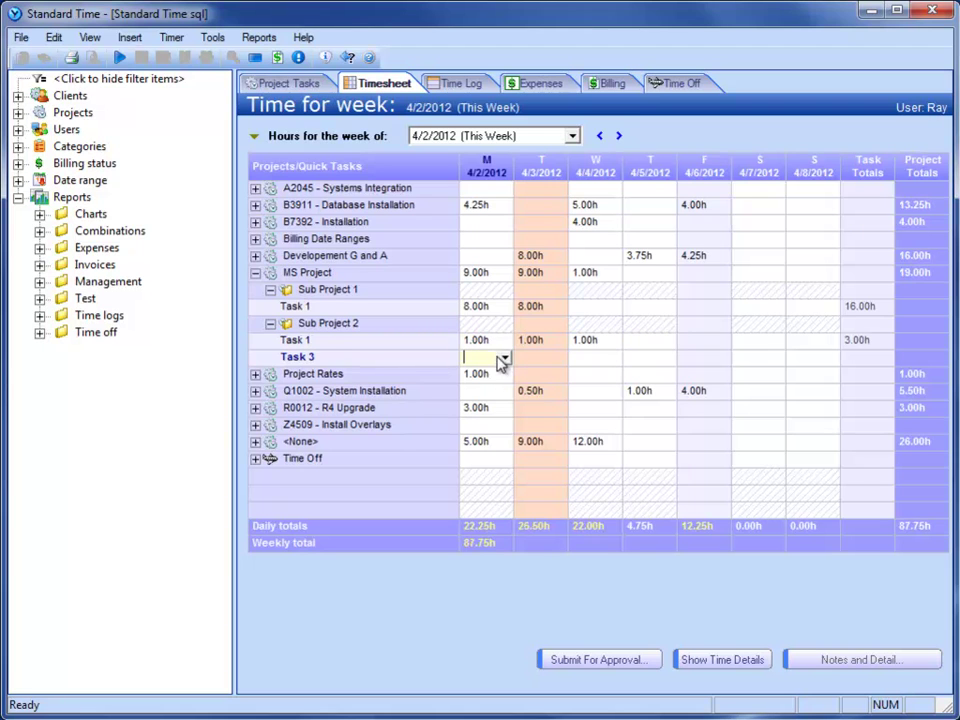
type("2")
key("Tab")
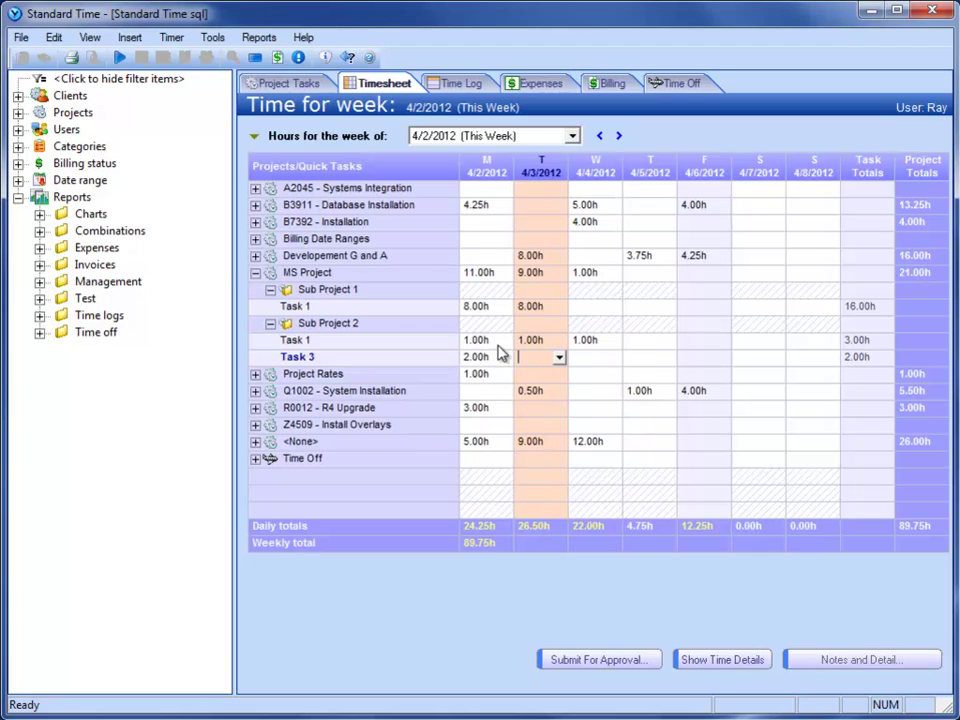
type("2")
key("Tab")
type("2")
key("Tab")
type("2")
key("Tab")
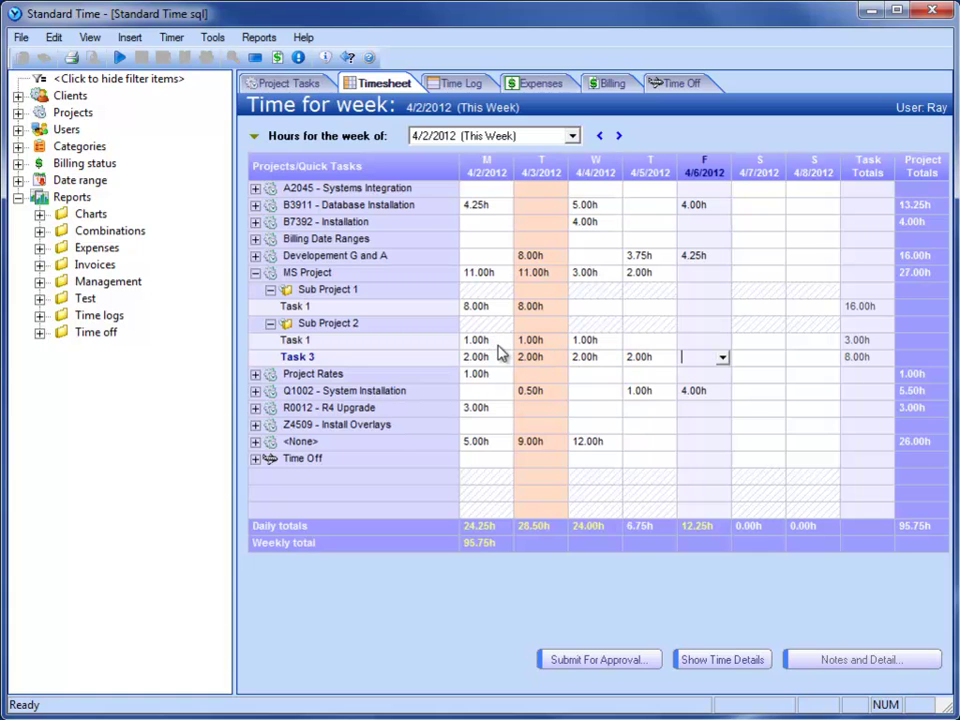
Refresh the project tasks of the MS Project project bidirectionally with its linked file and close the refresh dialog.
left_click(89, 38)
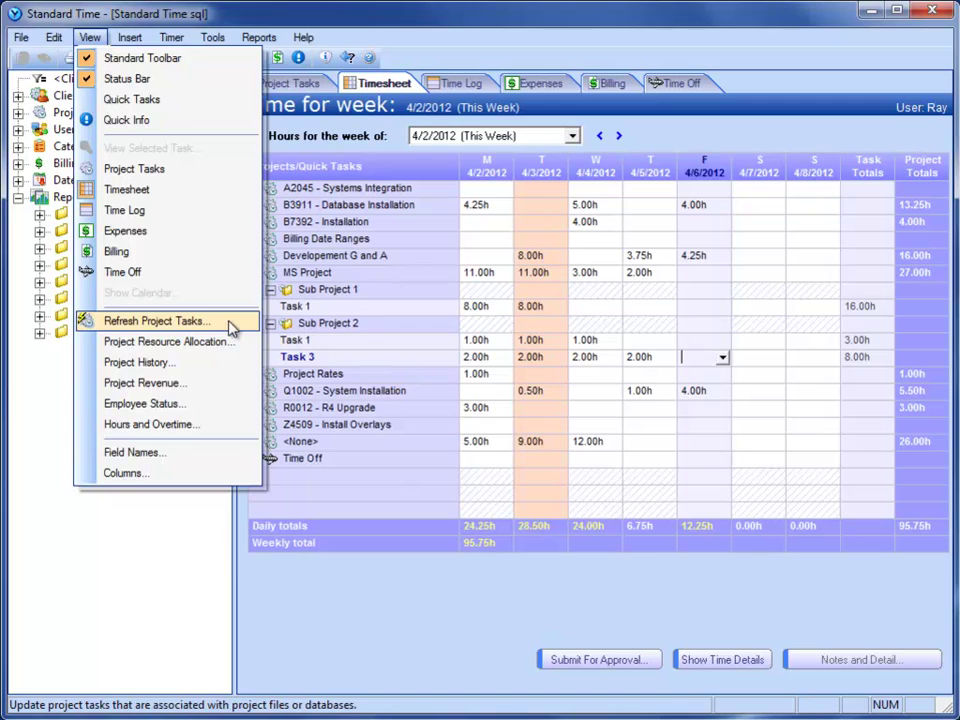
left_click(230, 324)
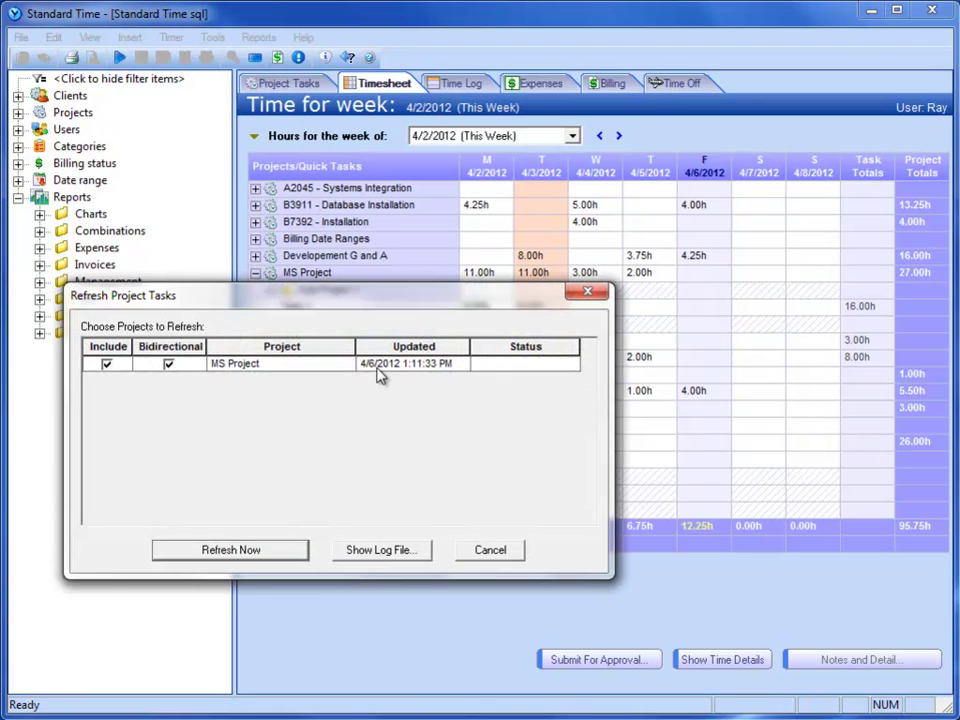
left_click(284, 550)
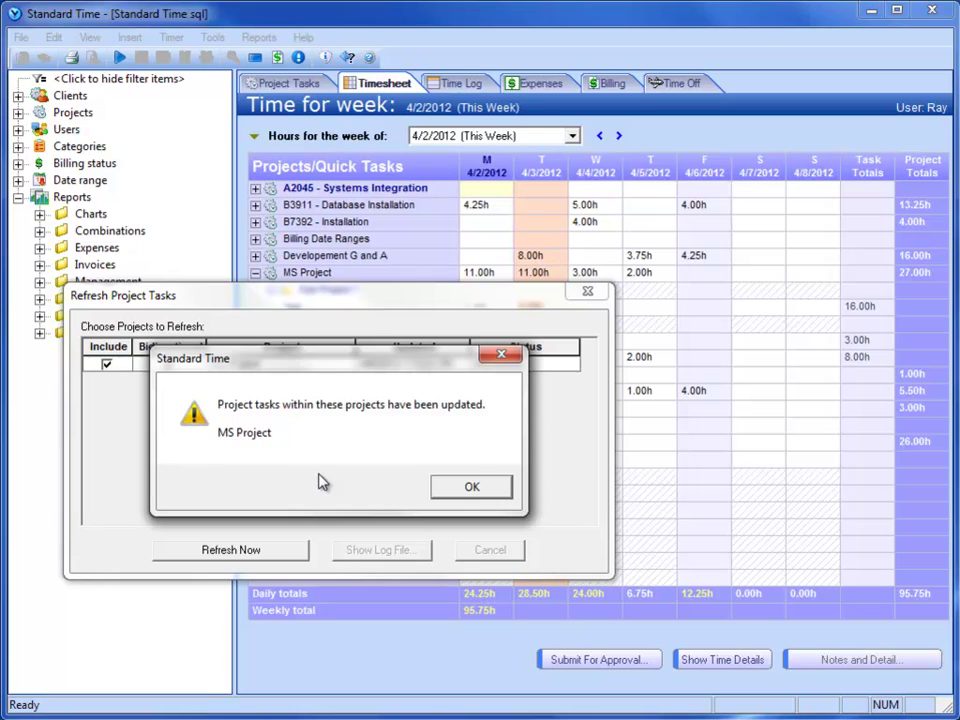
left_click(473, 489)
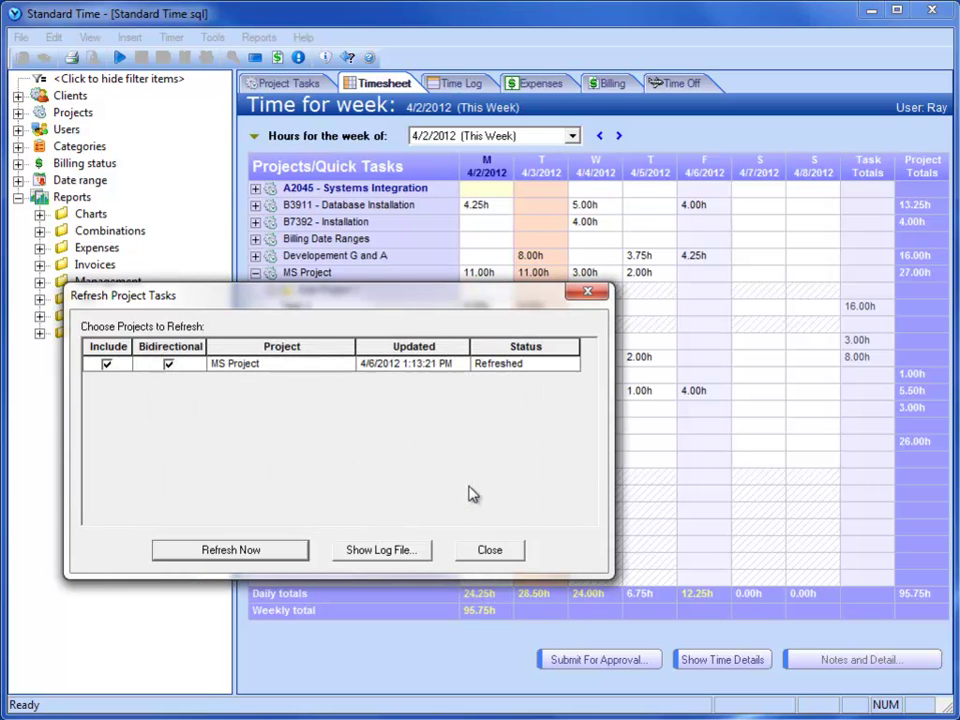
left_click(497, 556)
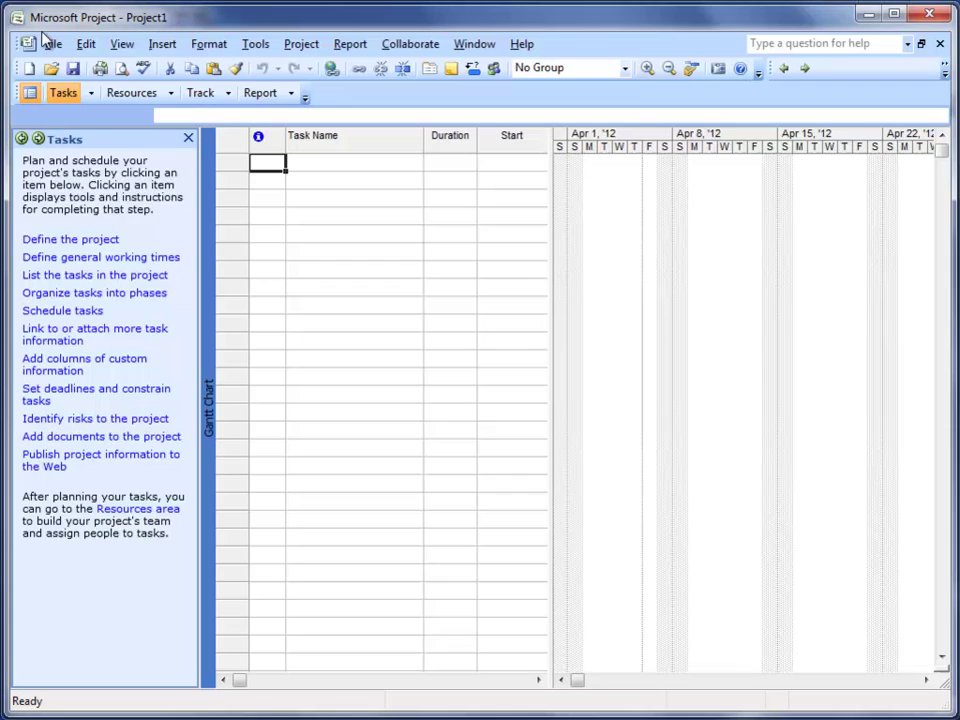
Open the recent file test.mpp in Microsoft Project, check the actual work of each task, and close Microsoft Project.
left_click(50, 44)
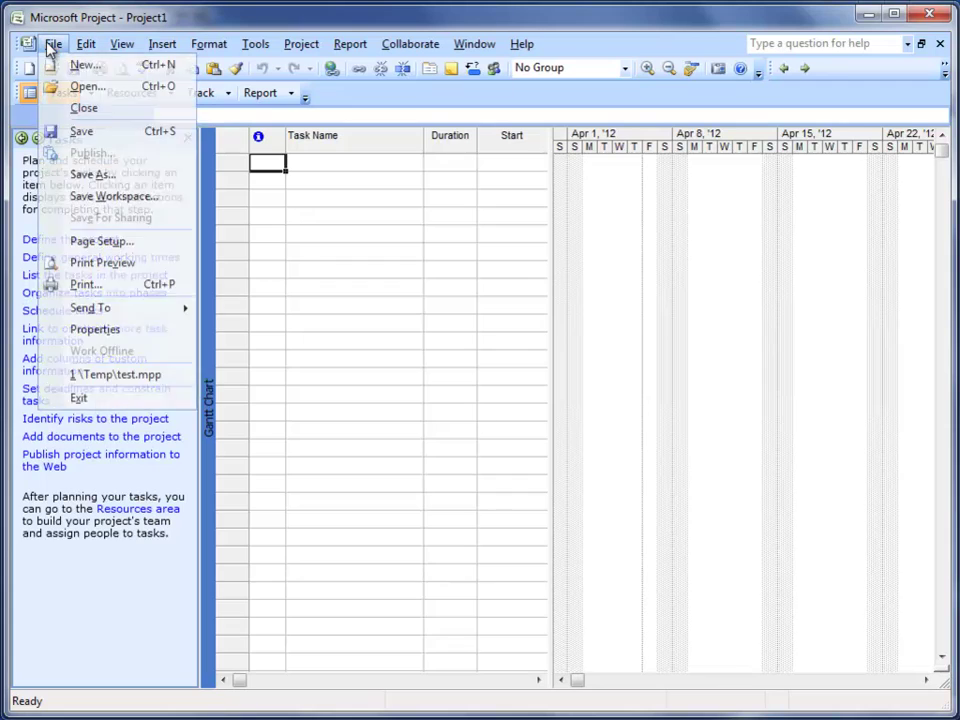
left_click(115, 376)
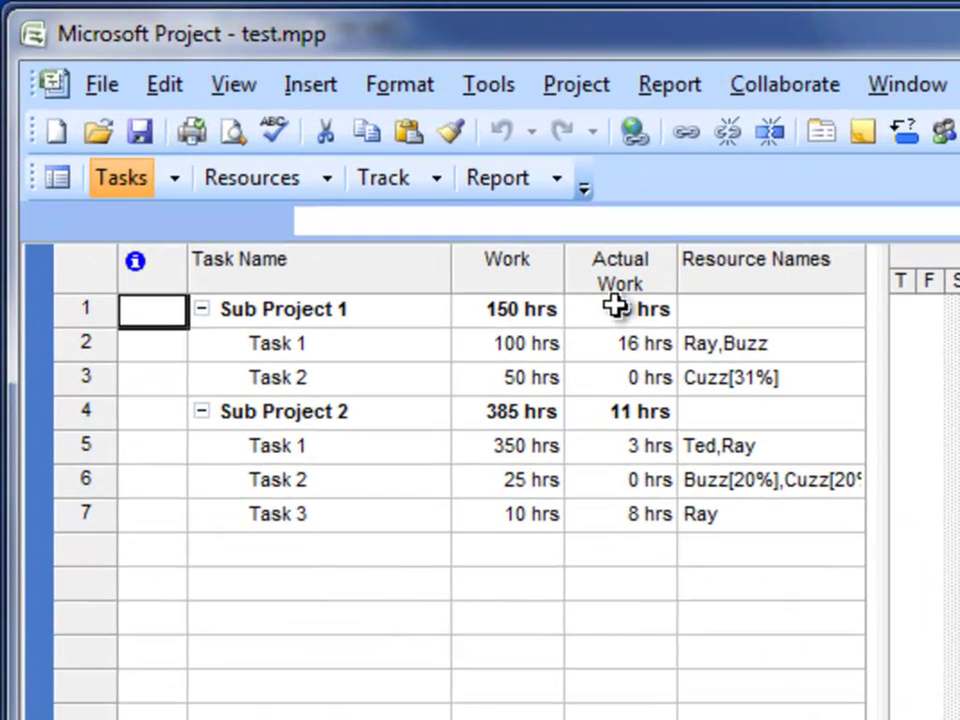
left_click(351, 551)
left_click(926, 18)
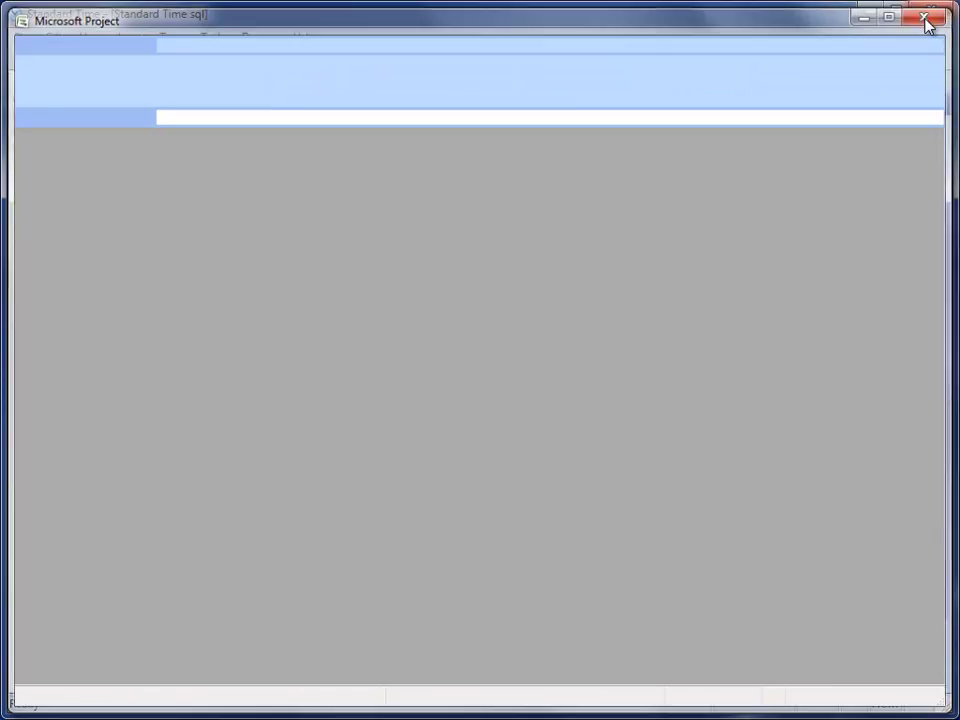